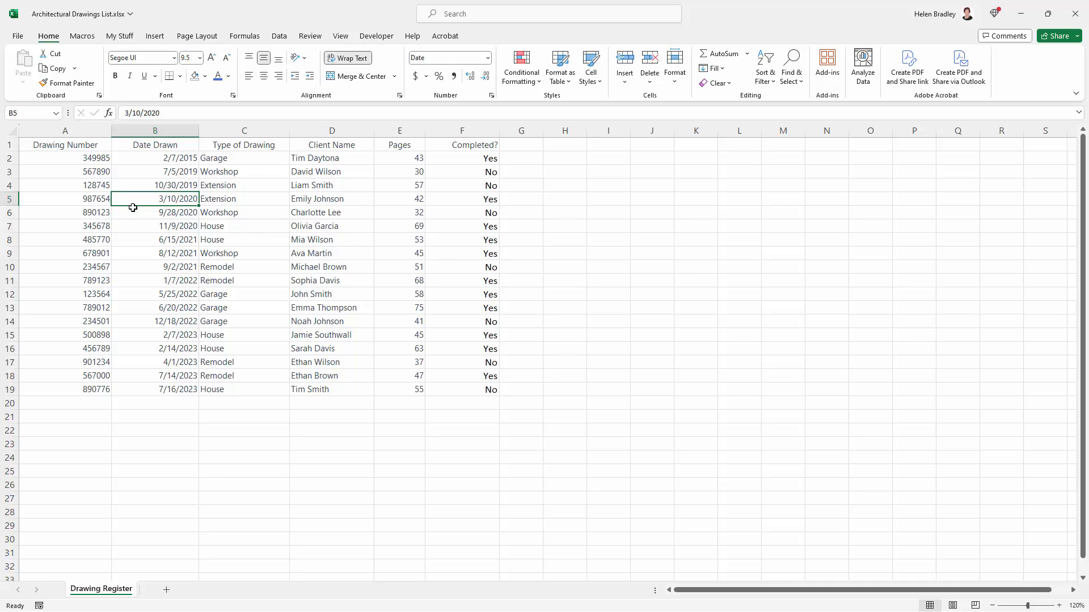
Step: Sort the drawing list alphabetically by Client Name, A to Z
left_click(329, 186)
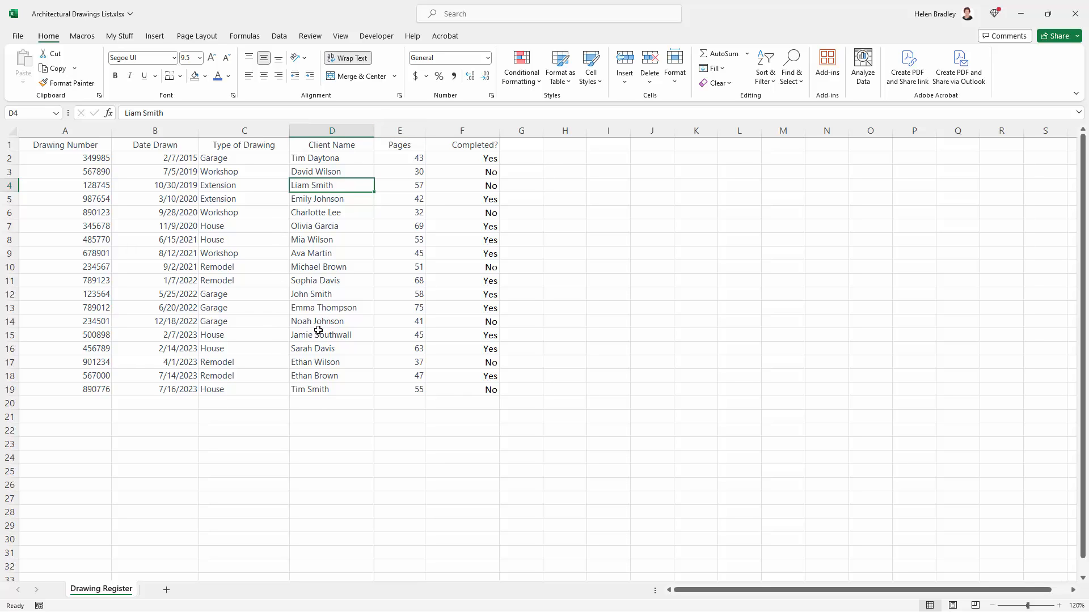
left_click(767, 66)
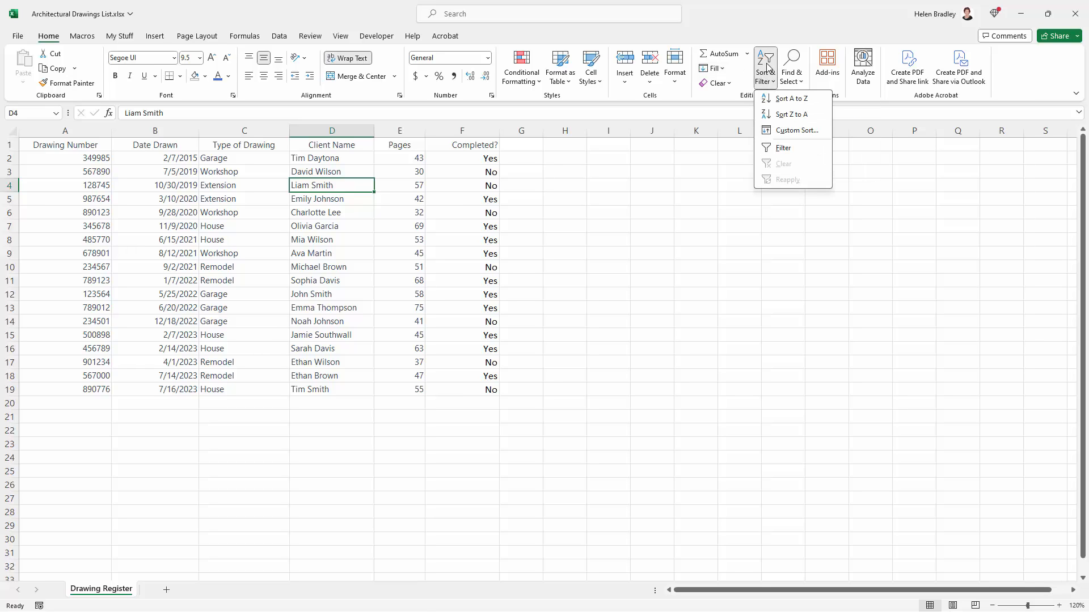
left_click(795, 100)
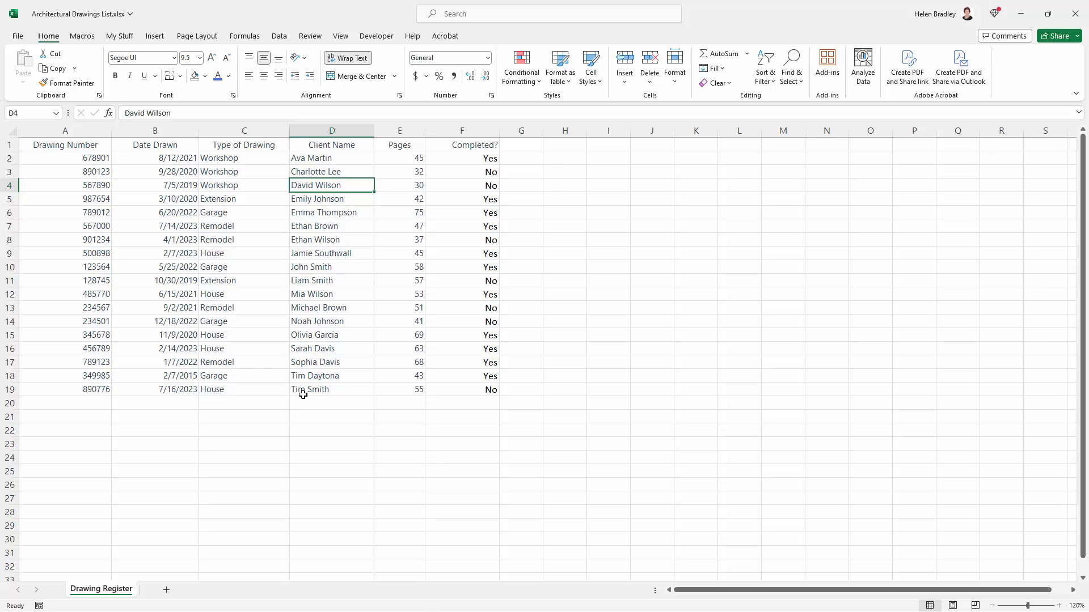
Step: Sort the drawing list by Date Drawn from newest to oldest
left_click(153, 175)
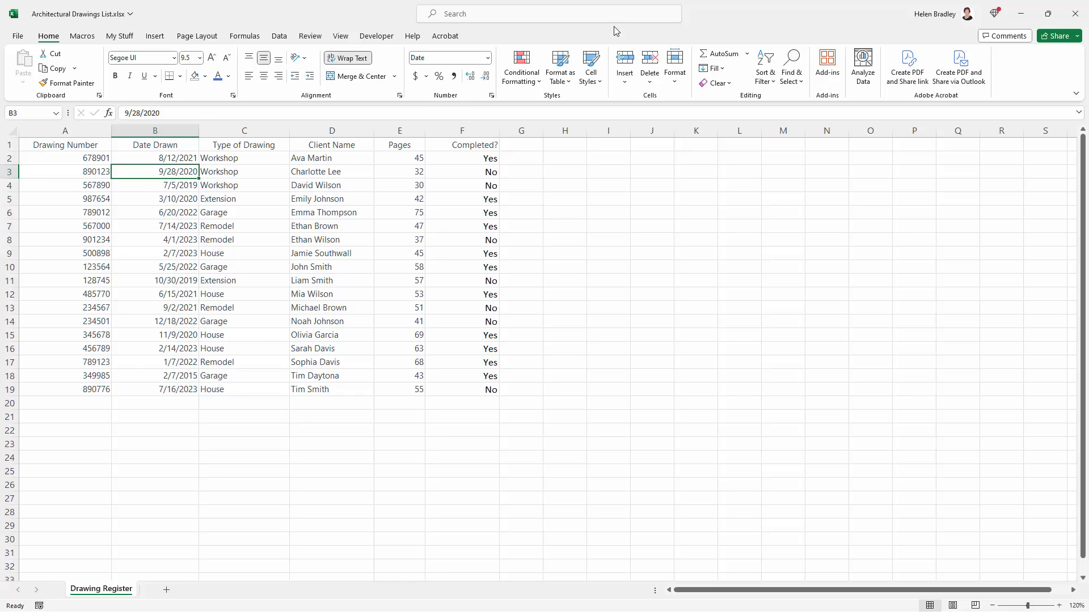
left_click(769, 61)
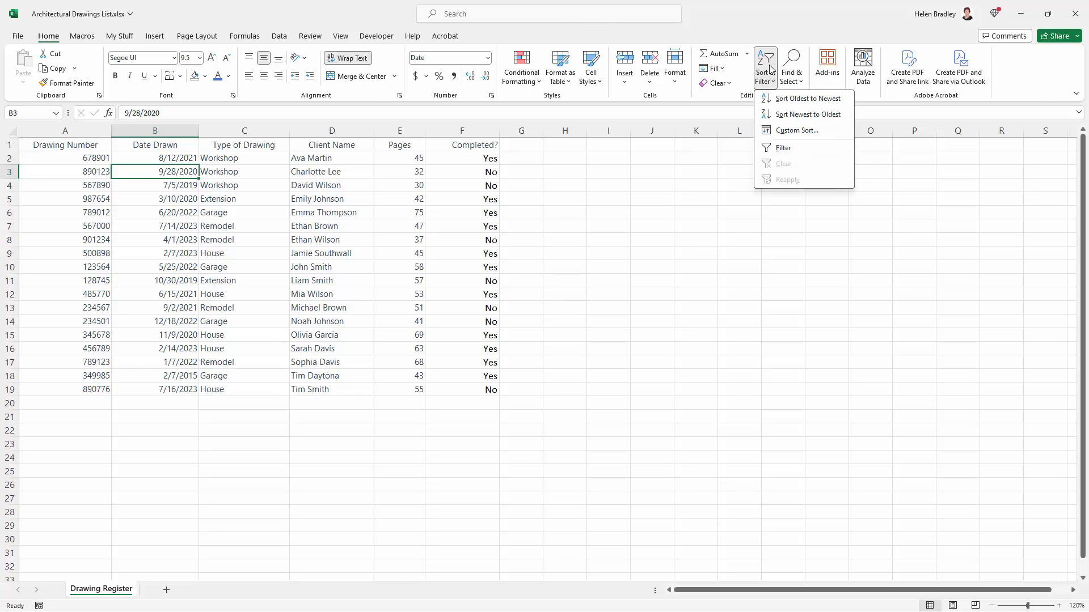
left_click(804, 120)
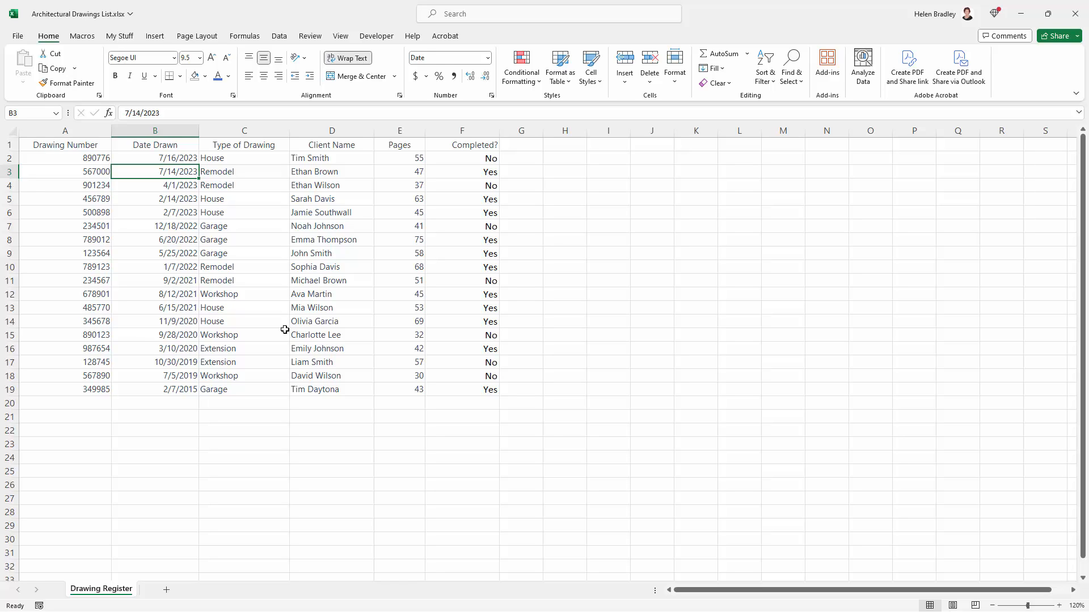
Step: Sort the drawing list by Drawing Number from smallest to largest
left_click(80, 200)
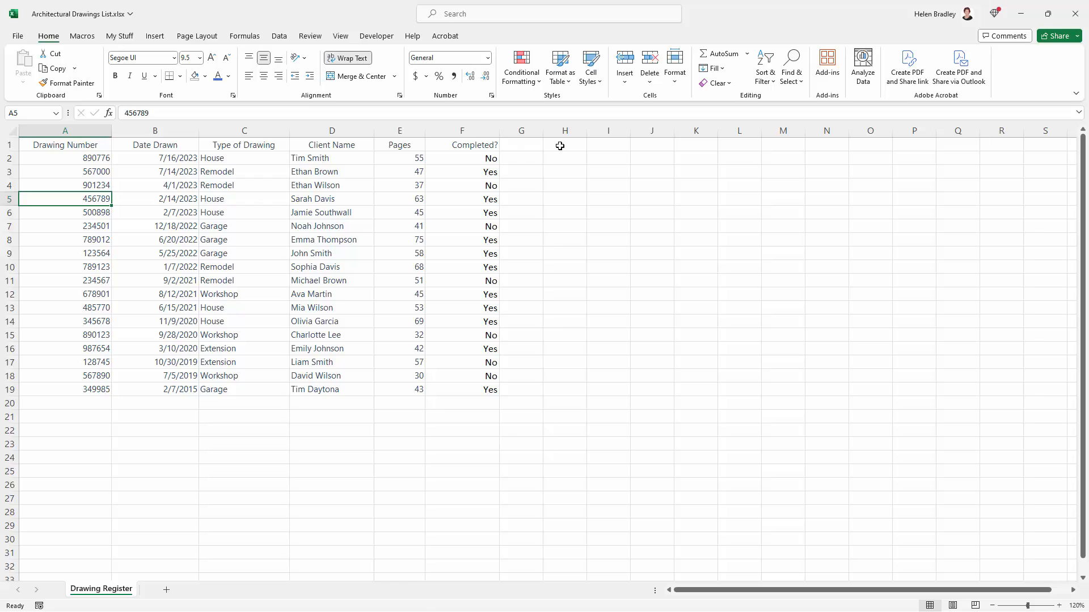
left_click(765, 77)
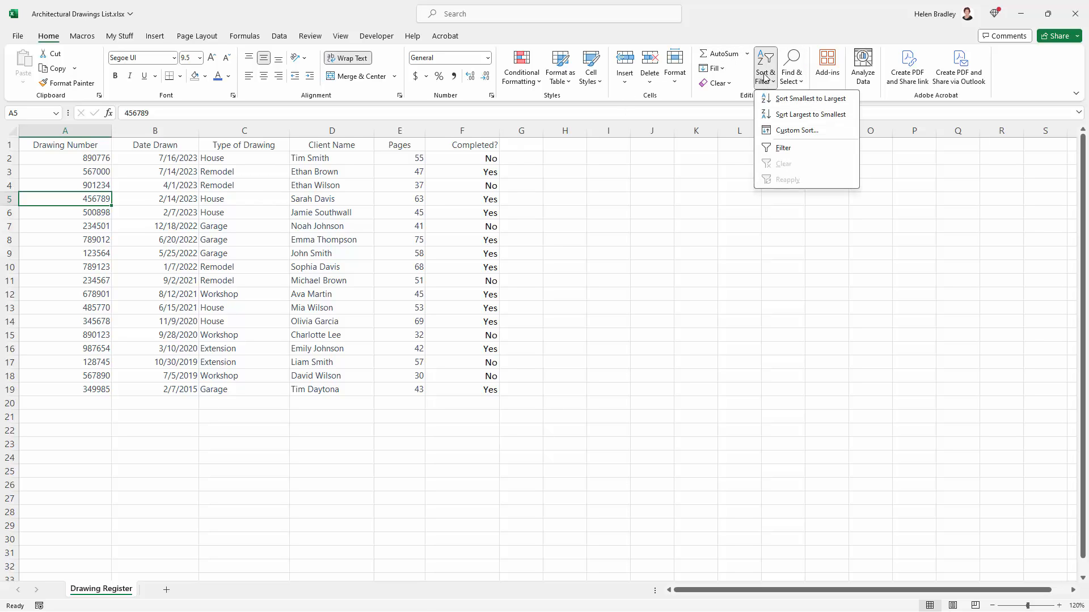
left_click(785, 100)
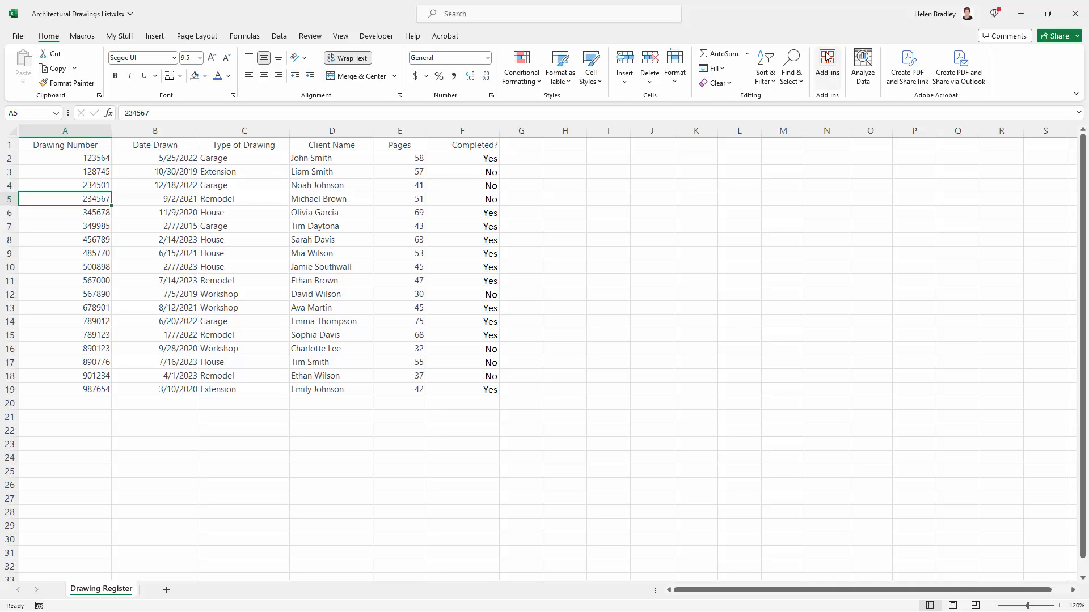
Step: Start a custom sort of the list with Type of Drawing, A to Z, as the first sort level
left_click(772, 86)
left_click(784, 138)
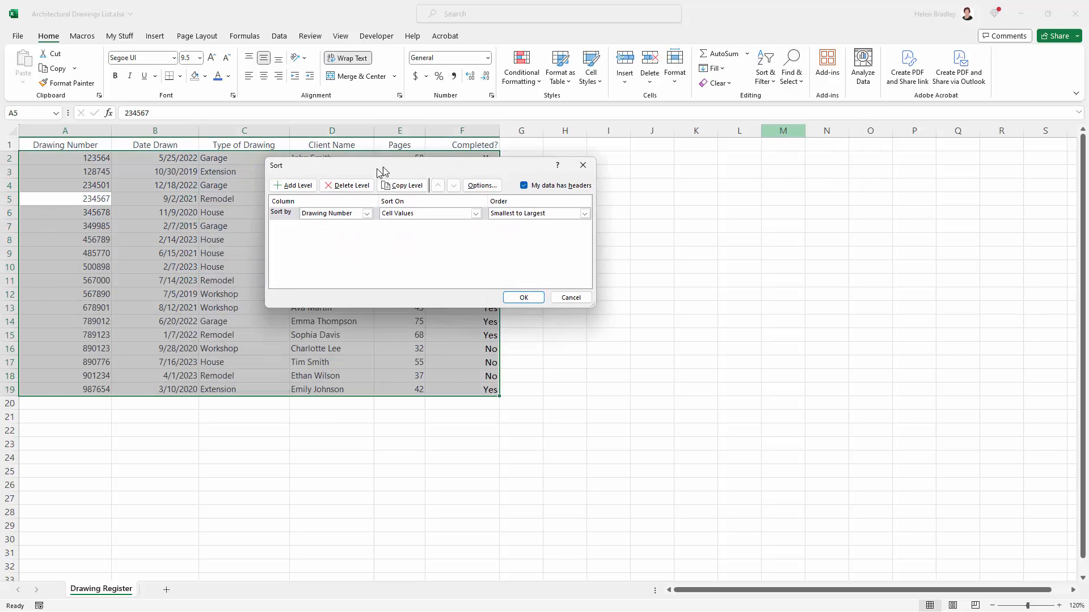
left_click_drag(382, 171, 390, 170)
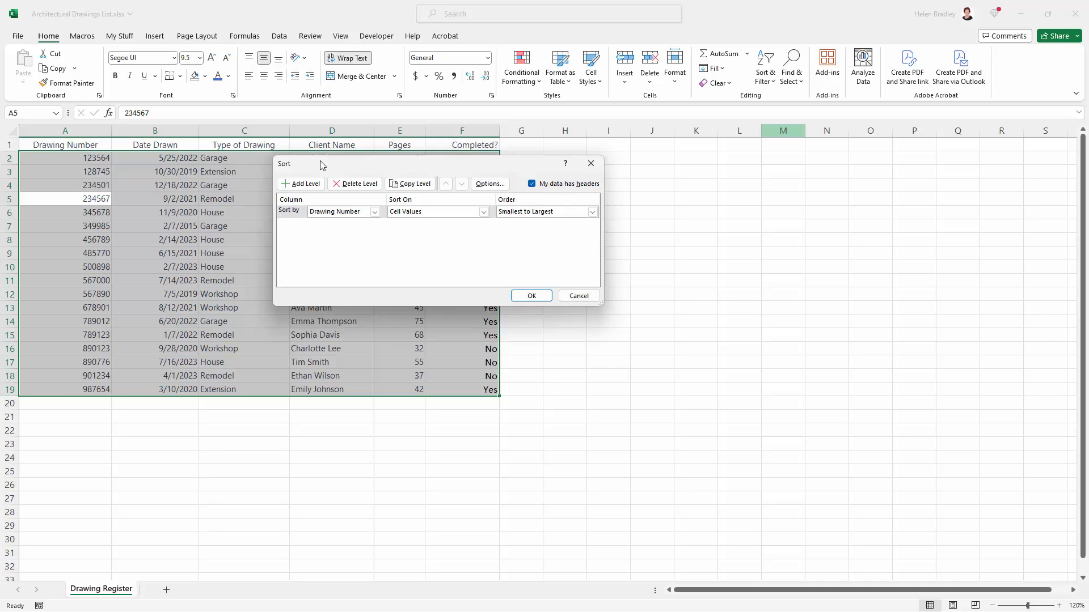
left_click_drag(326, 172, 406, 207)
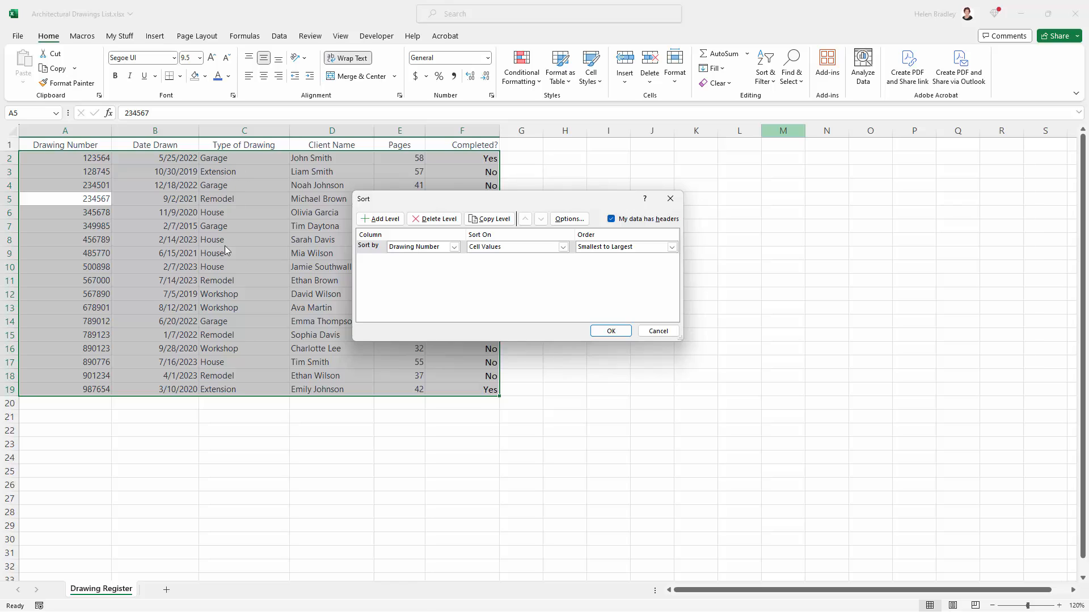
left_click(454, 246)
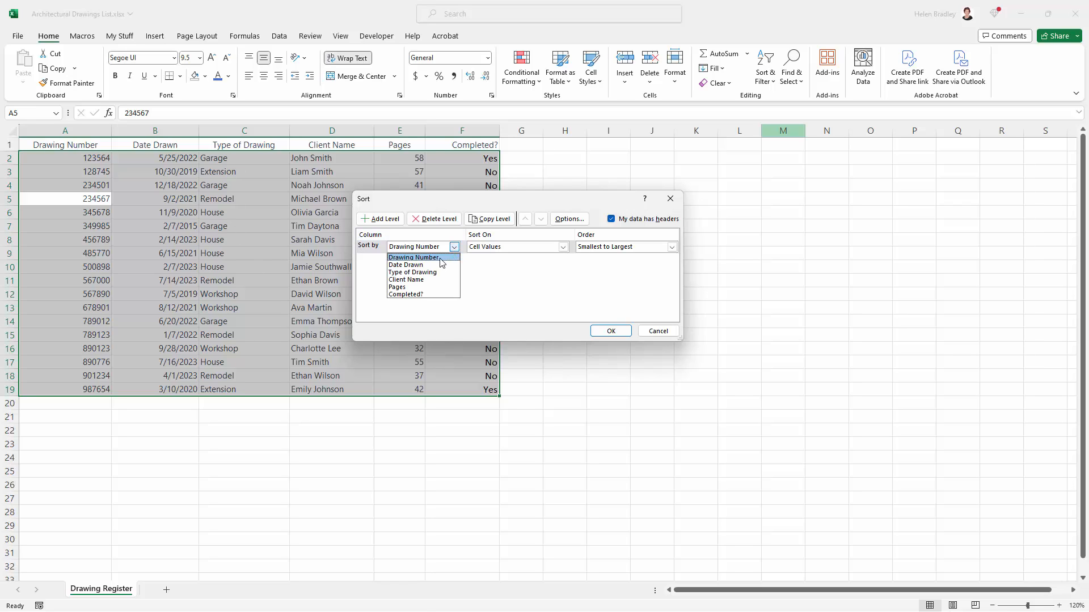
left_click(426, 272)
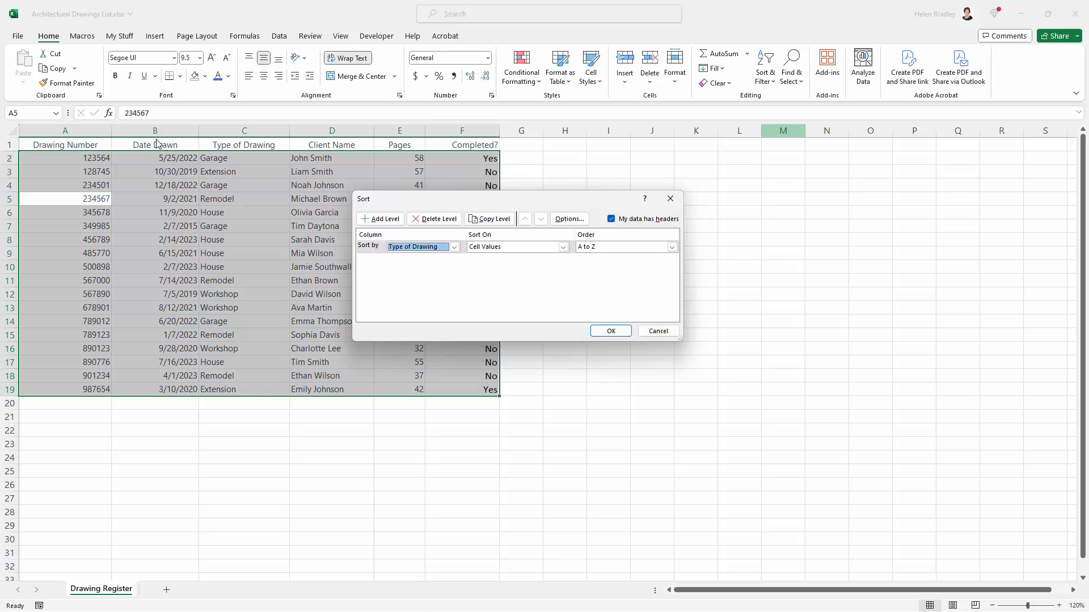
Step: Add Date Drawn, newest to oldest, as the second sort level and apply the custom sort
left_click(366, 222)
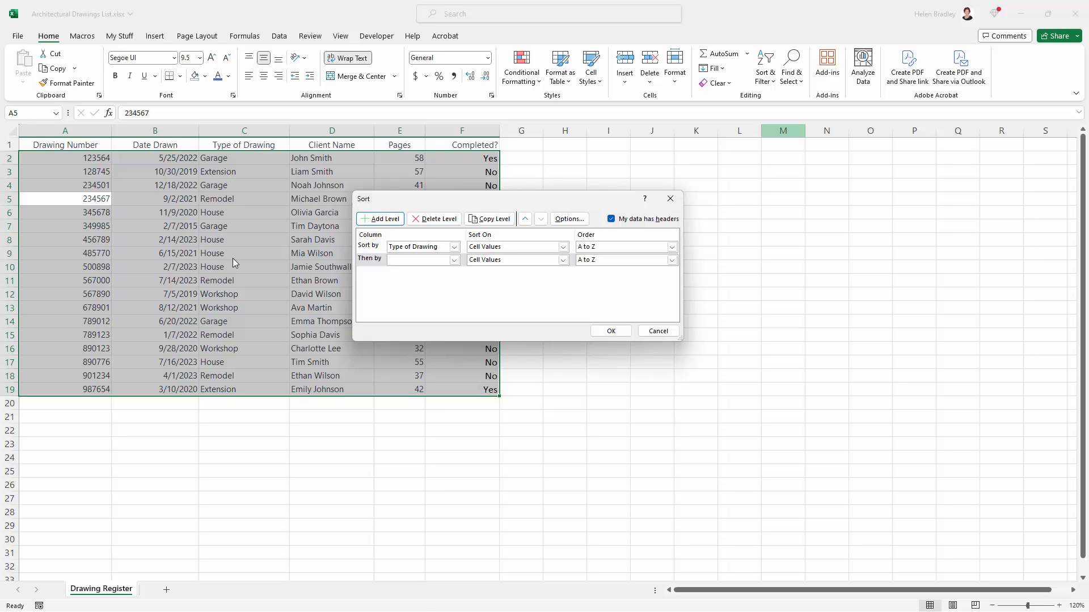
left_click(454, 260)
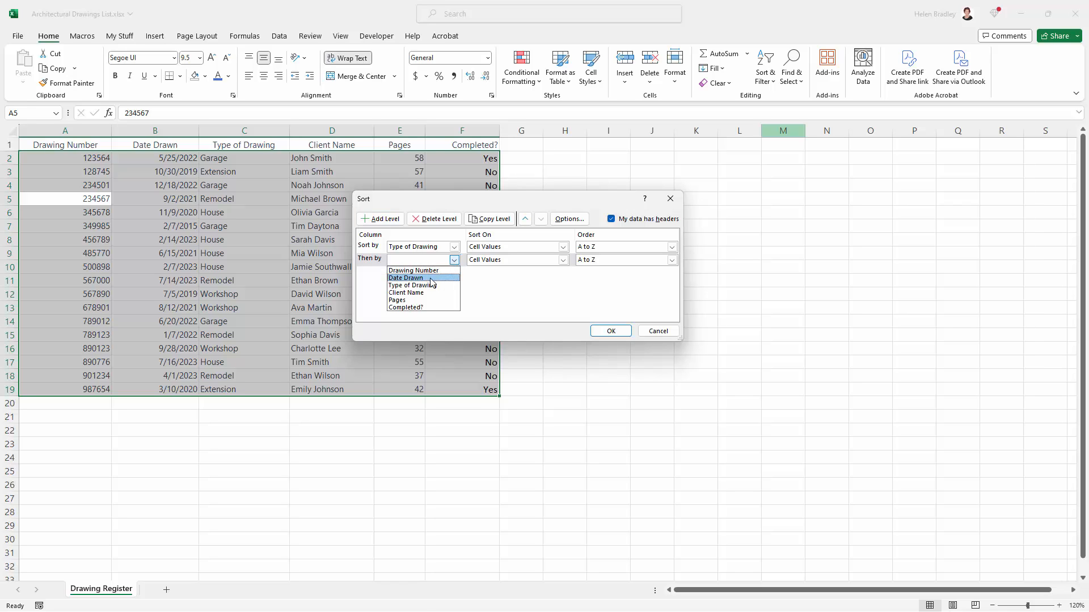
left_click(431, 278)
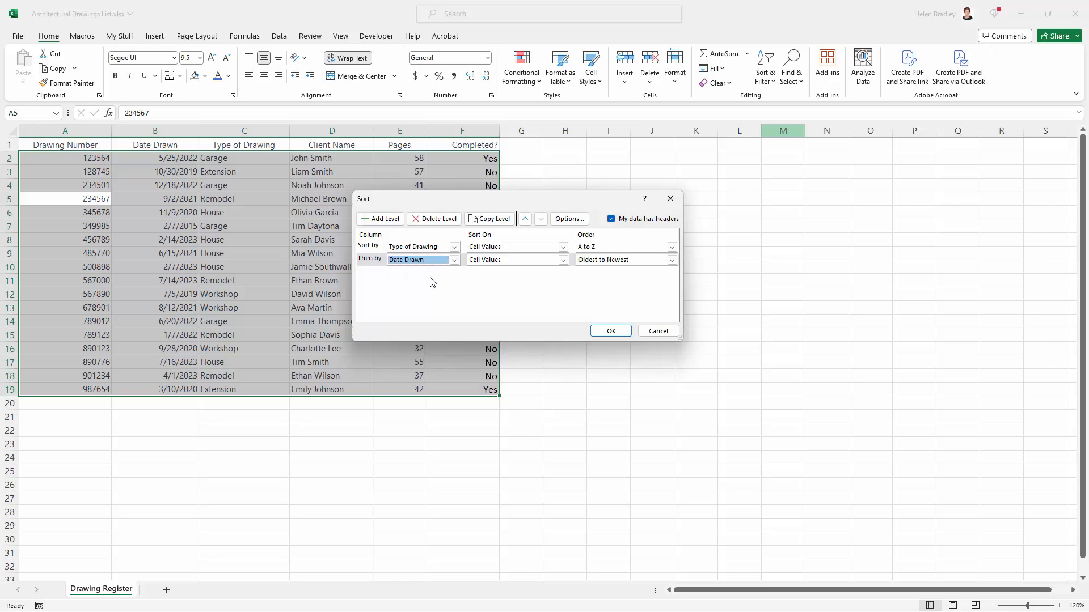
left_click(589, 262)
left_click(601, 275)
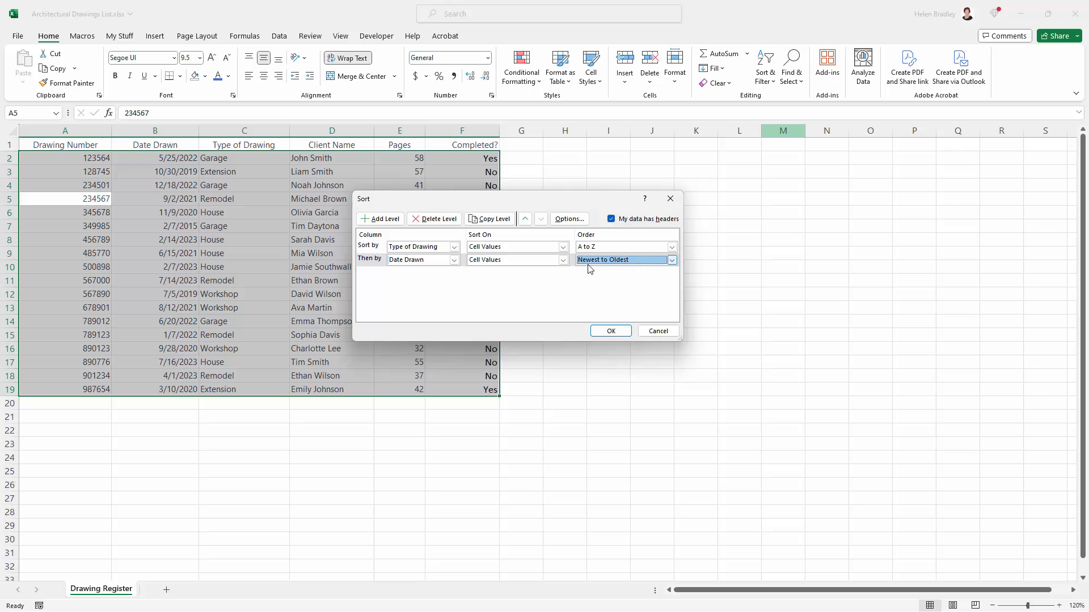
left_click(610, 331)
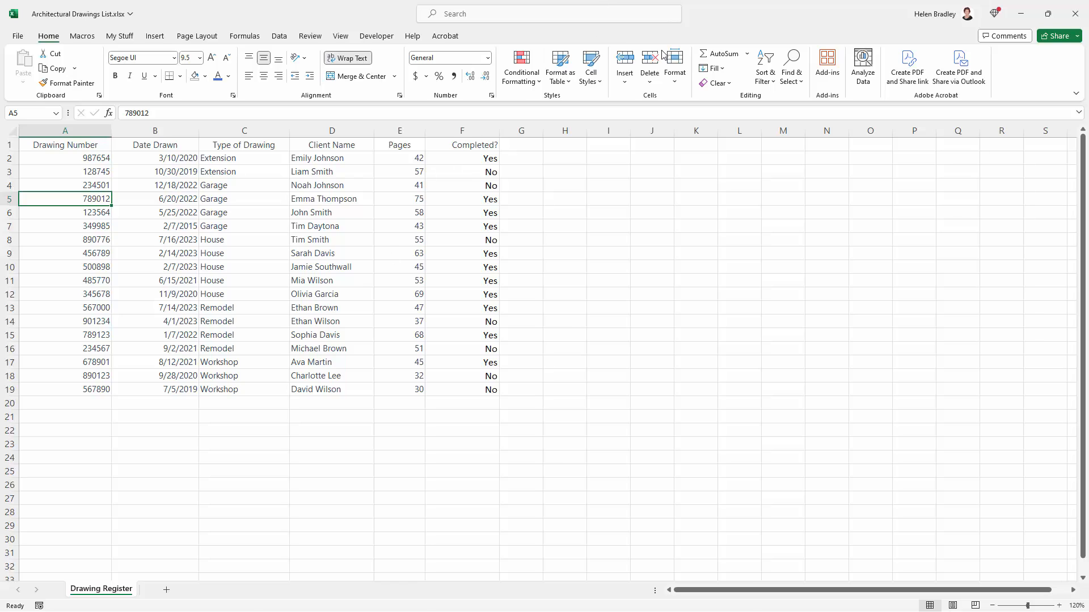
Step: Return the list to Drawing Number order, smallest to largest
left_click(774, 64)
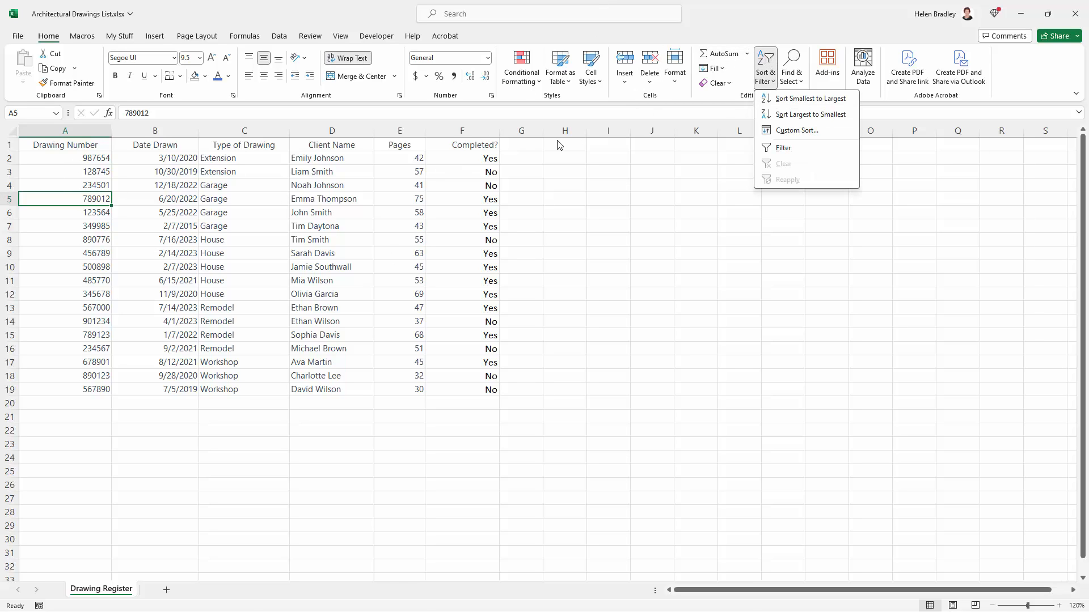
left_click(787, 101)
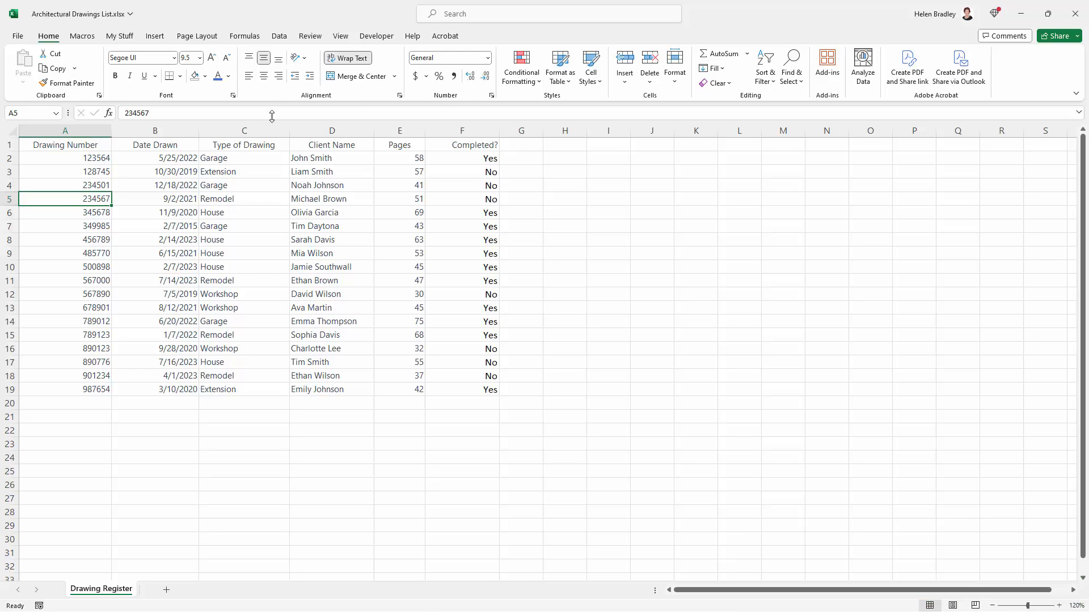
Step: Apply a two-level custom sort by Type of Drawing, A to Z, and within it by Date Drawn, oldest to newest
left_click(764, 72)
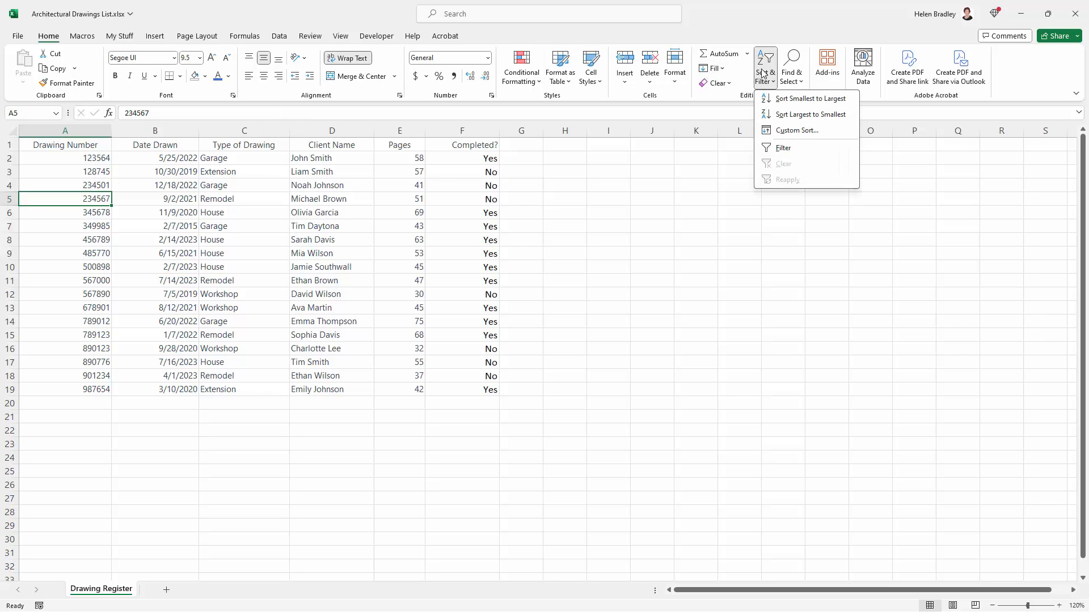
left_click(781, 133)
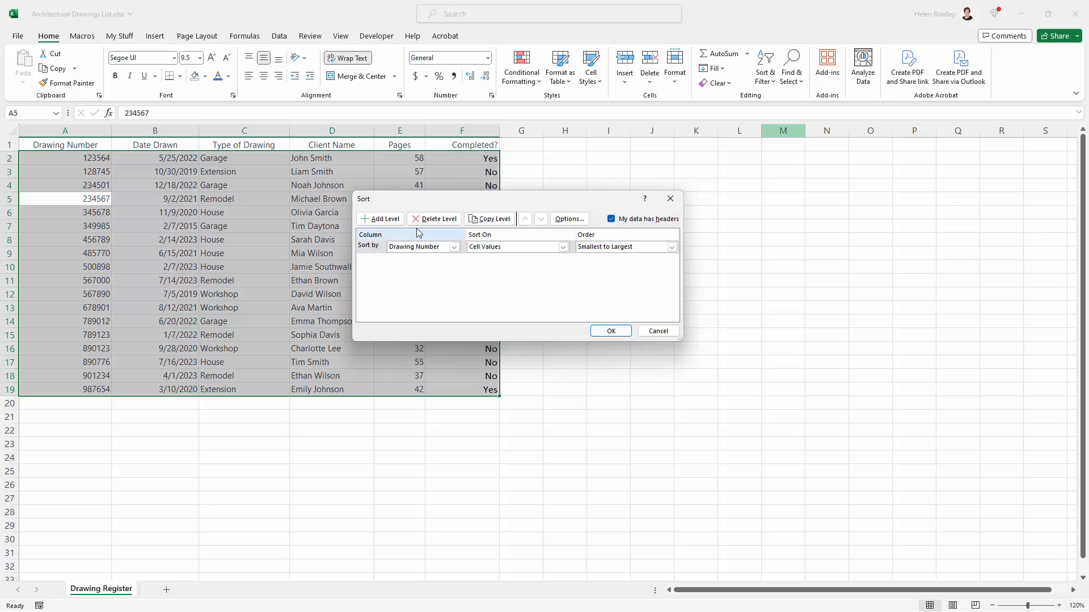
left_click(380, 219)
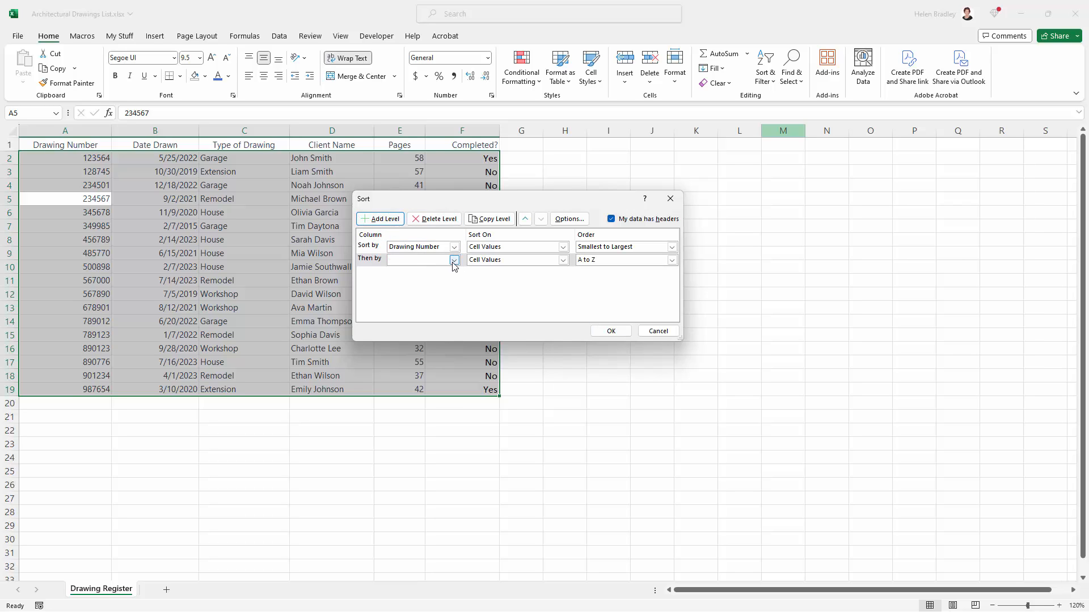
left_click(454, 259)
left_click(421, 277)
left_click(423, 247)
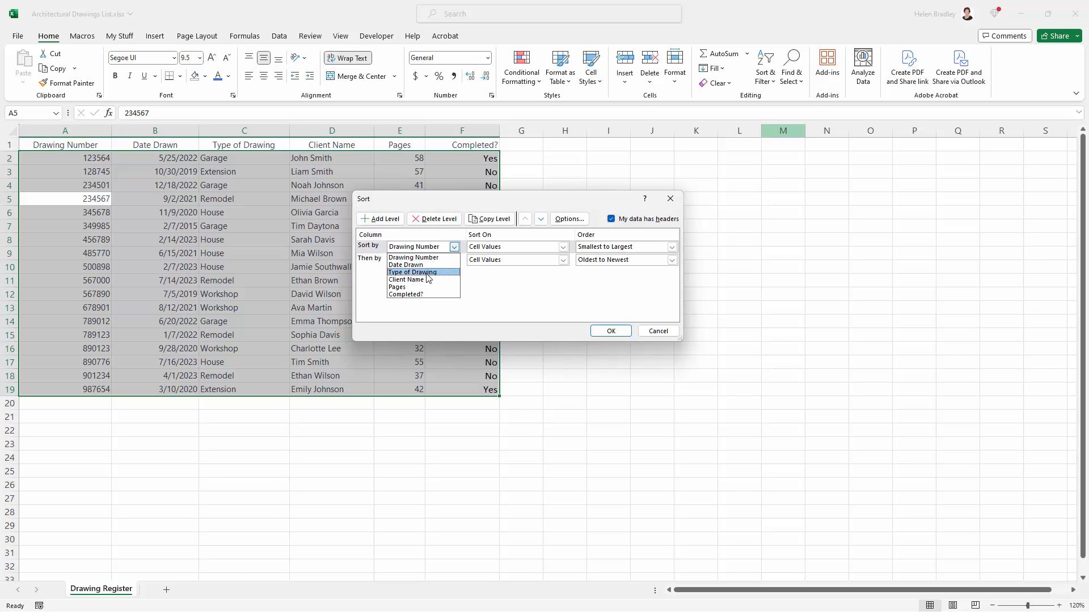
left_click(422, 271)
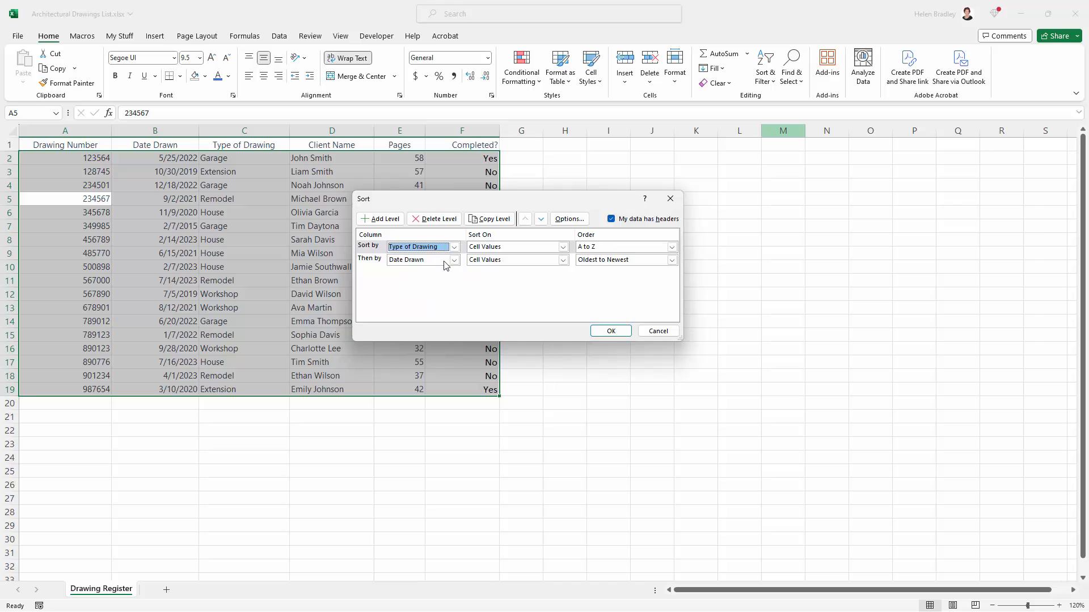
left_click(615, 333)
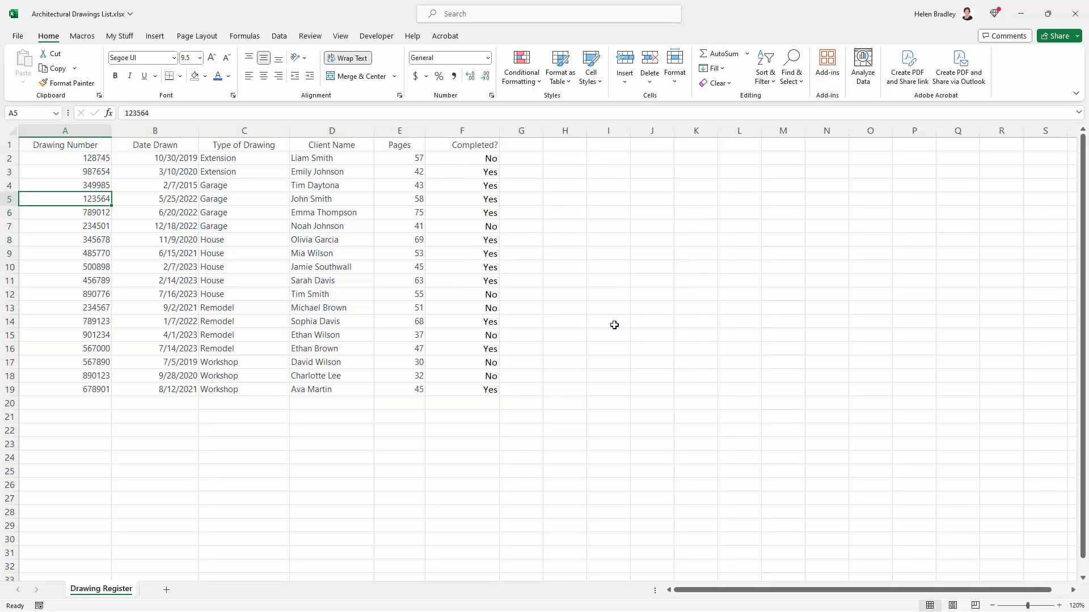